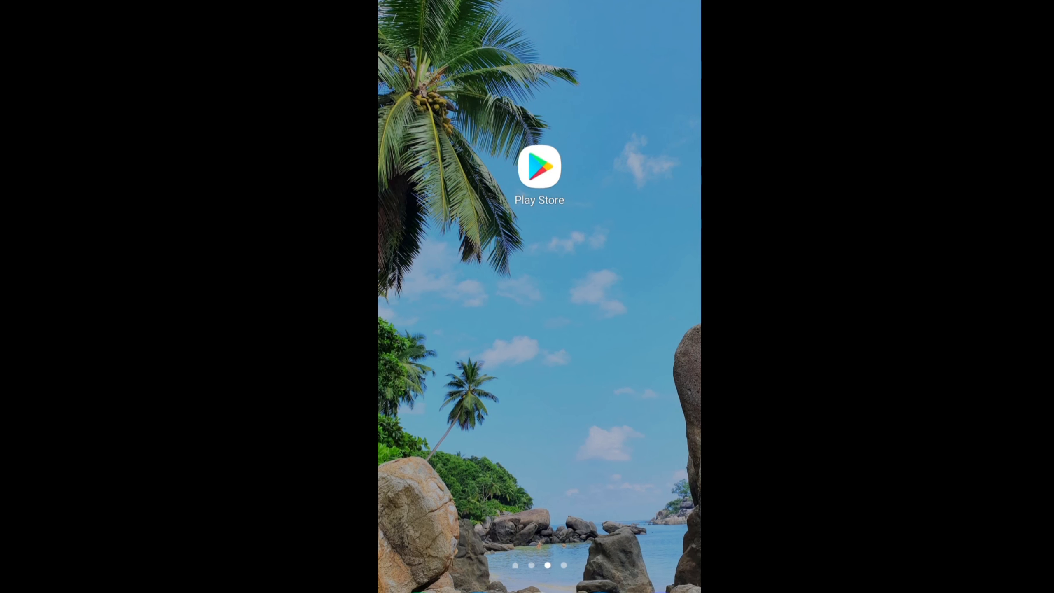
- Launch the Google Play Store from the home screen
left_click(539, 169)
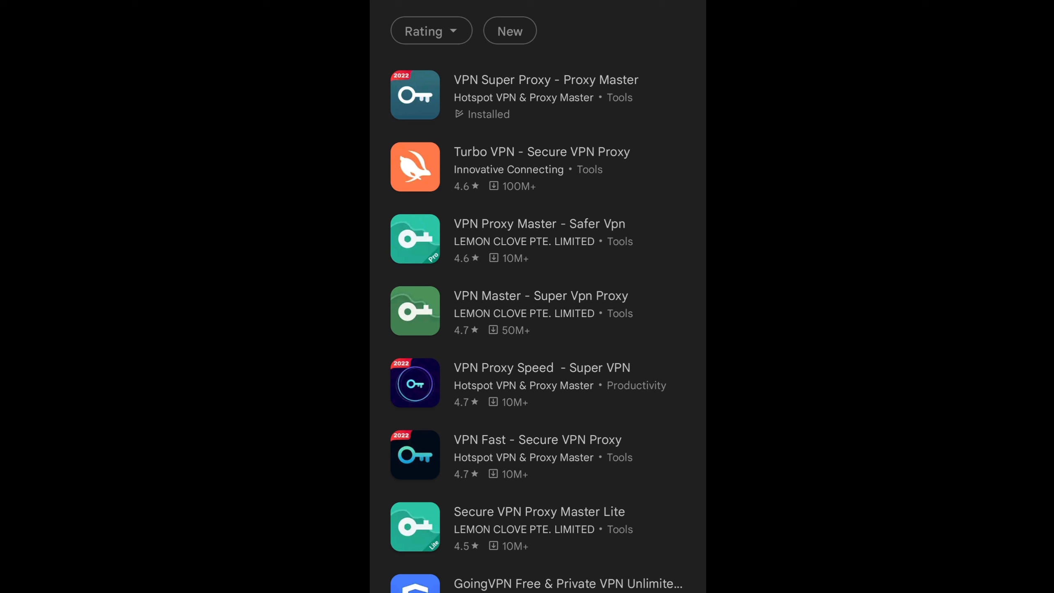
- Launch Proxy Master from its store page and skip the launch ad to the main screen
left_click(540, 96)
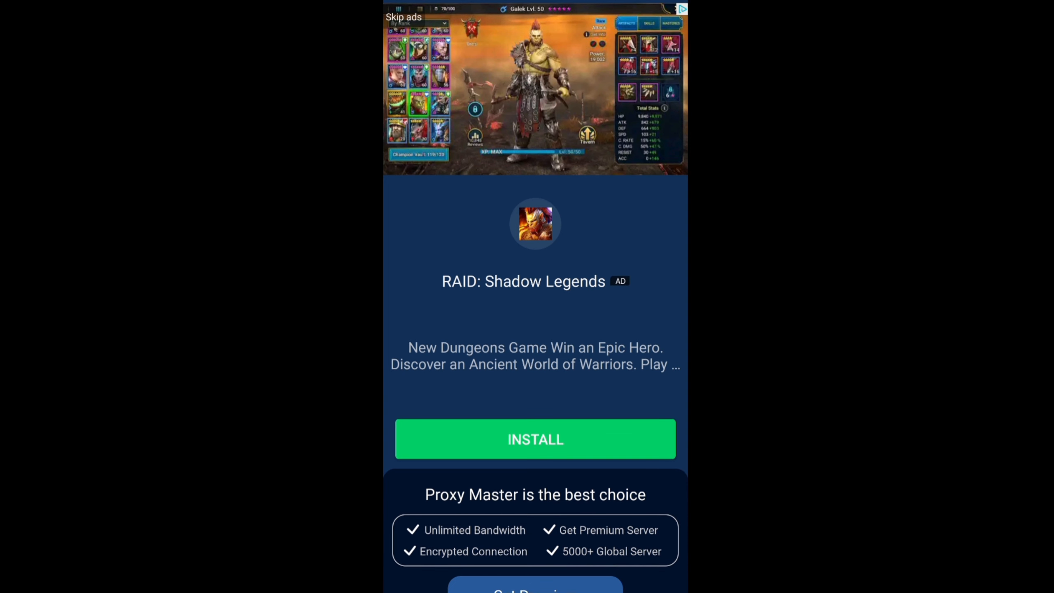
left_click(403, 17)
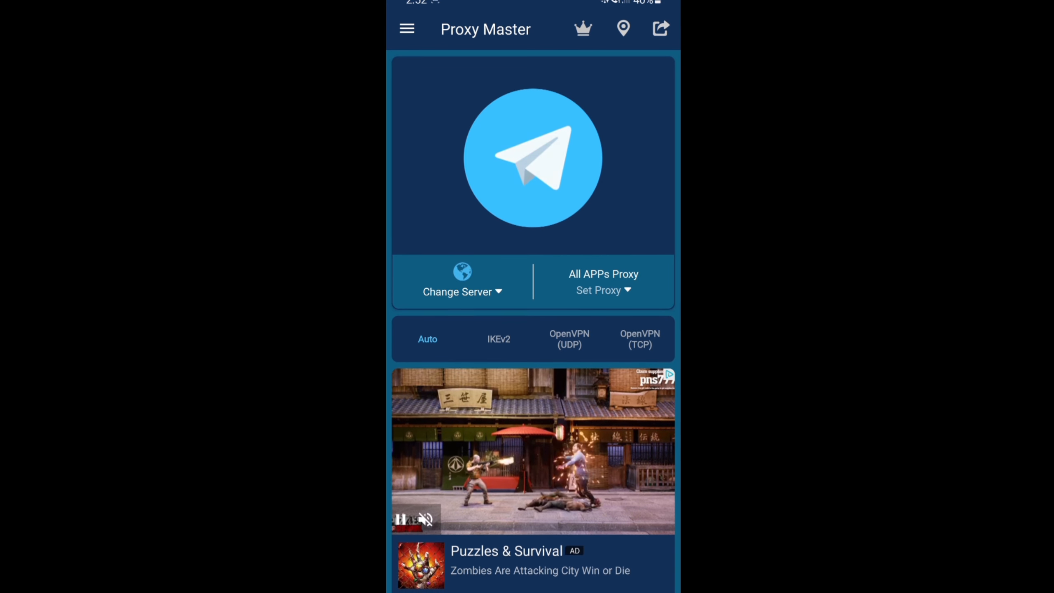
left_click(407, 29)
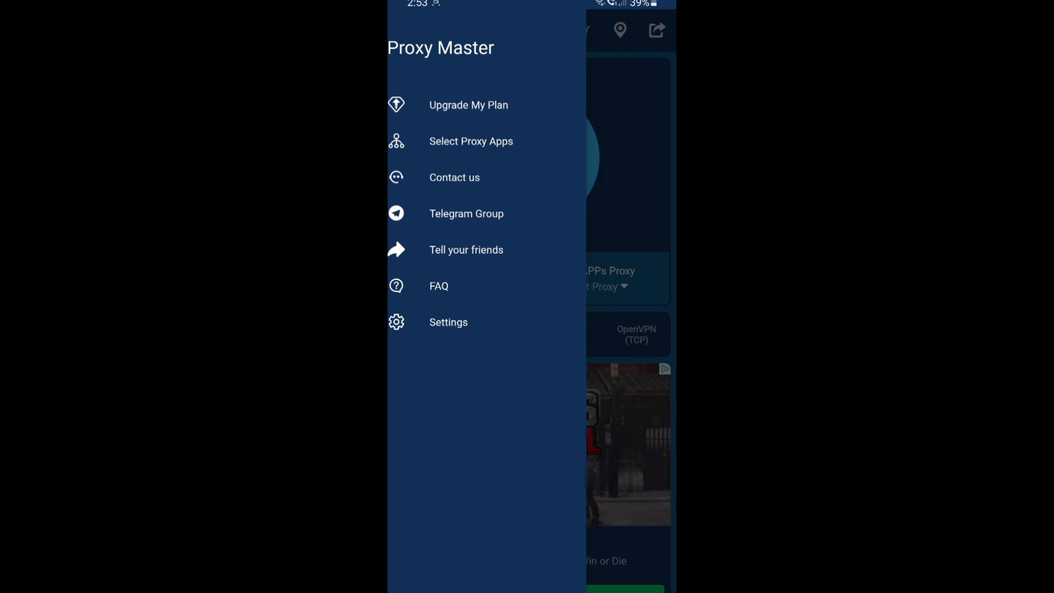
left_click(448, 322)
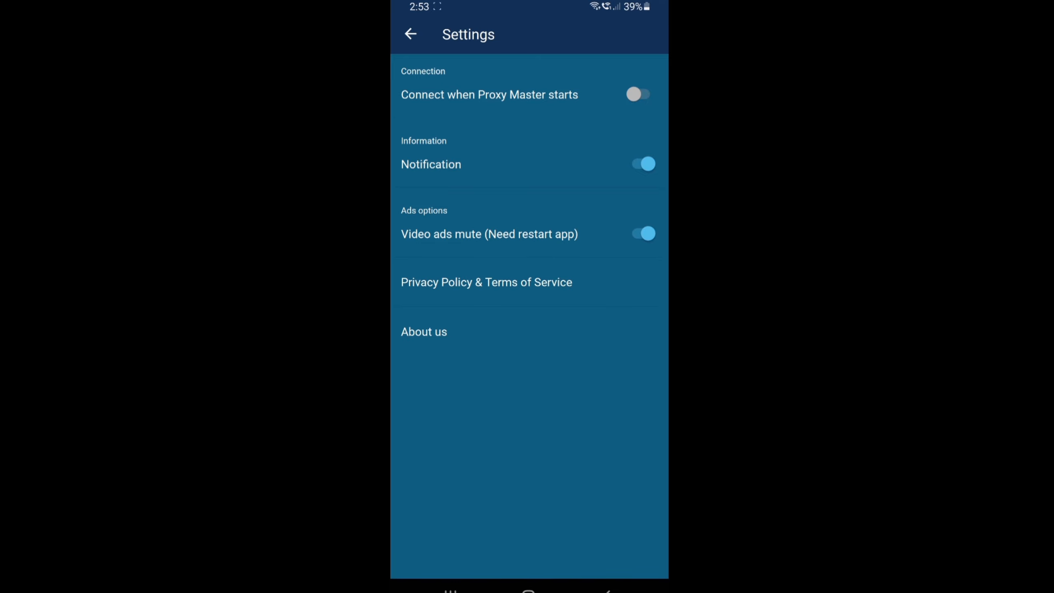
left_click(411, 34)
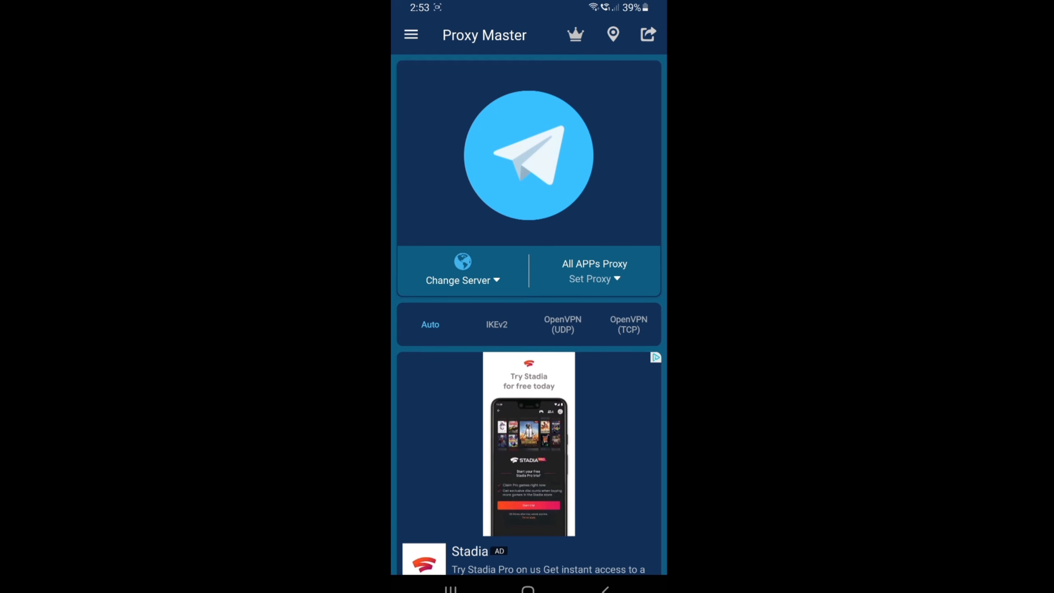
- Bring up the Change Server list showing the Special streaming servers
left_click(462, 271)
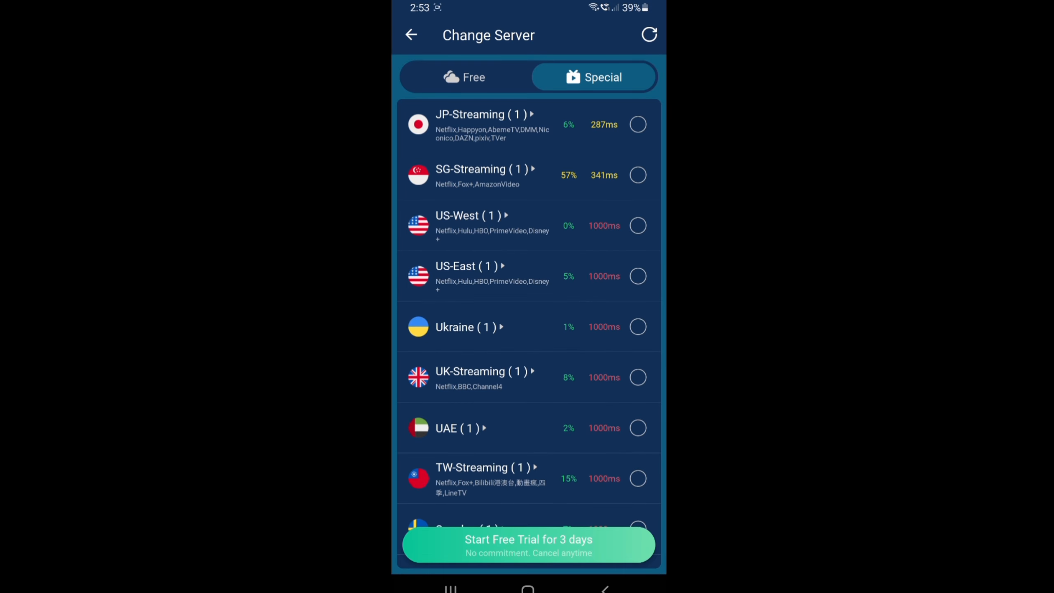
scroll(528, 330, "down", 2)
scroll(528, 329, "up", 2)
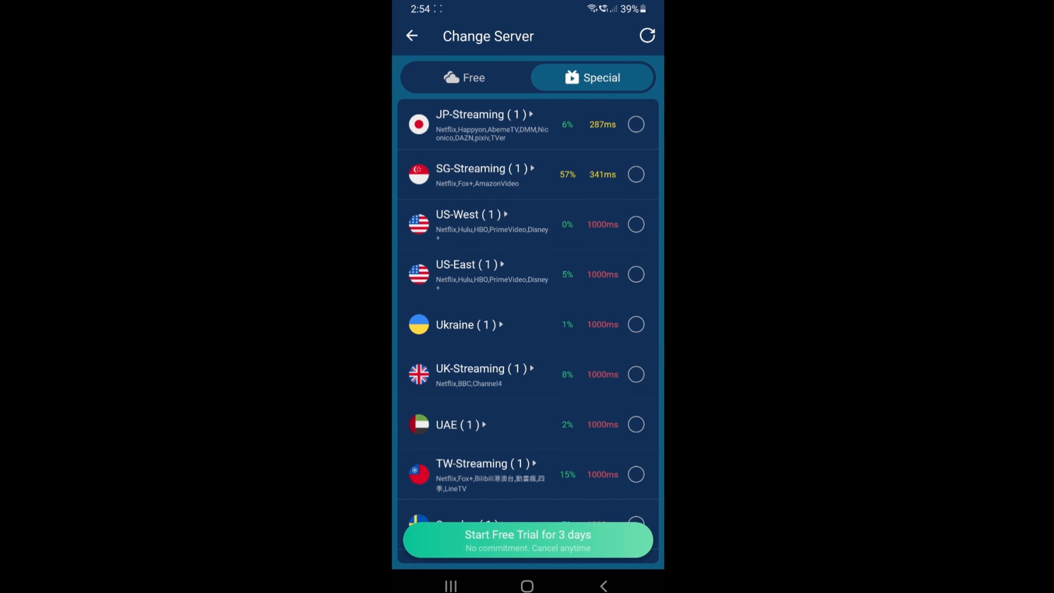
- Switch the server list from Special to the Free servers
left_click(465, 78)
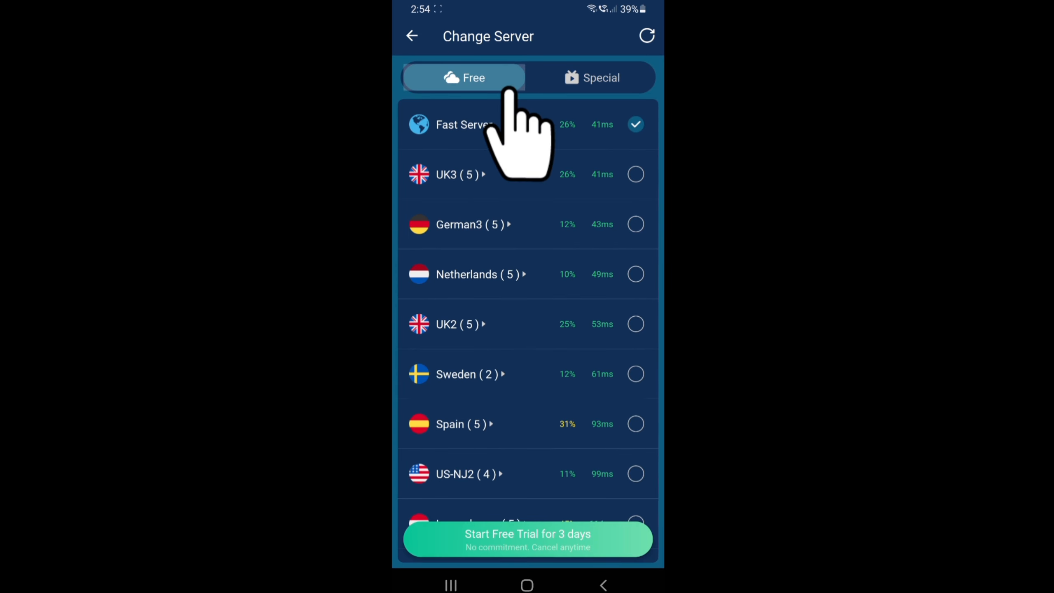
scroll(527, 329, "down", 10)
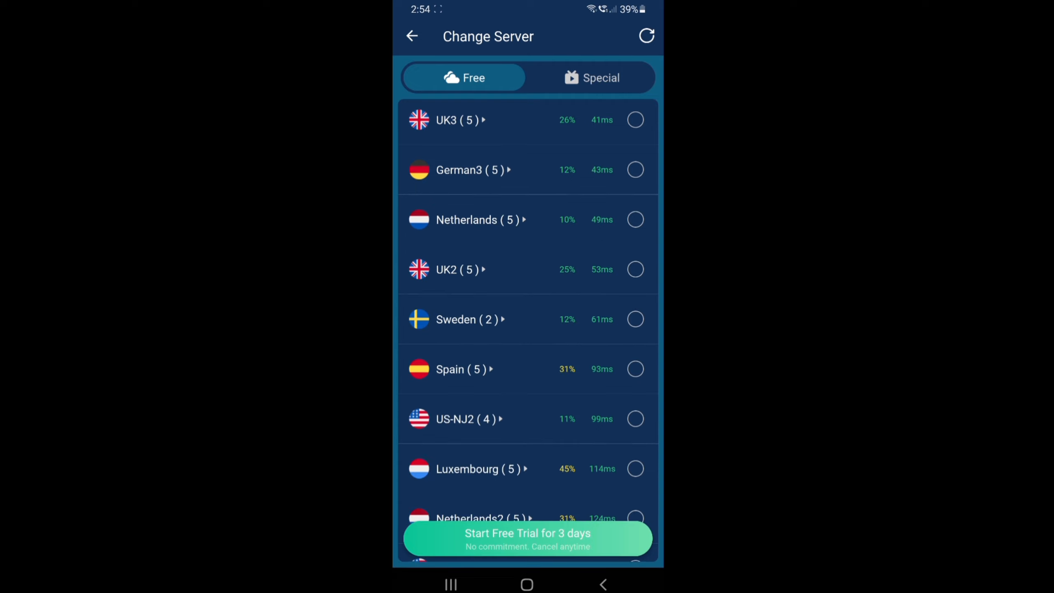
scroll(527, 329, "down", 5)
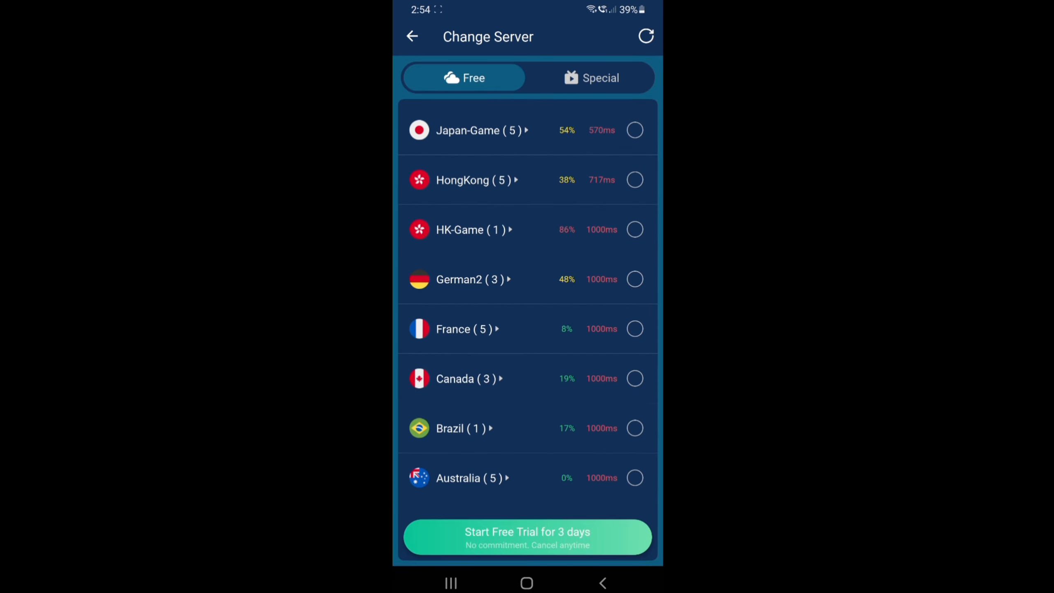
scroll(527, 329, "up", 5)
scroll(527, 330, "up", 5)
scroll(527, 330, "up", 5)
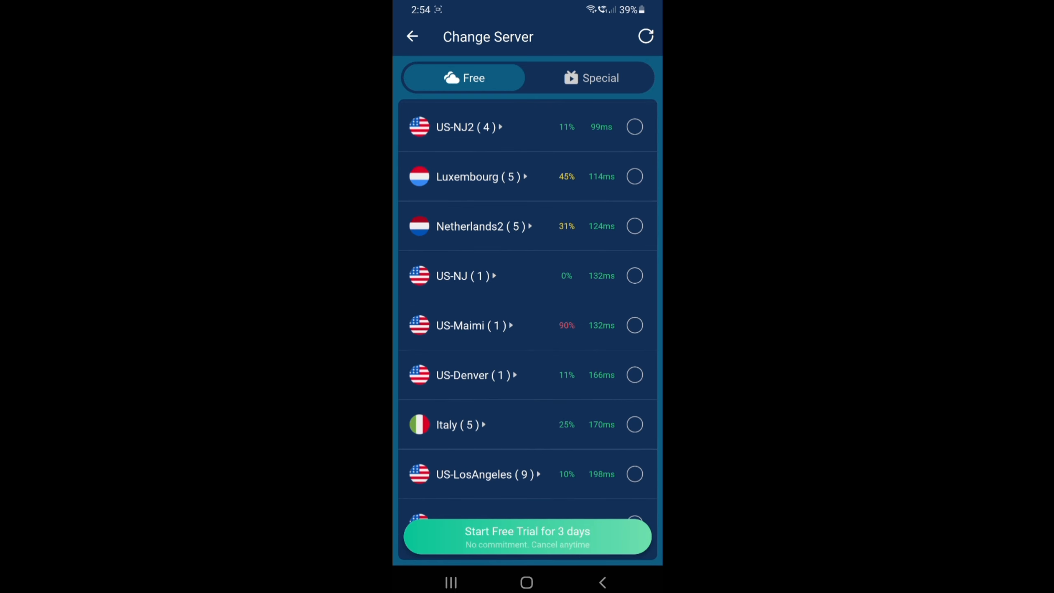
scroll(527, 330, "up", 5)
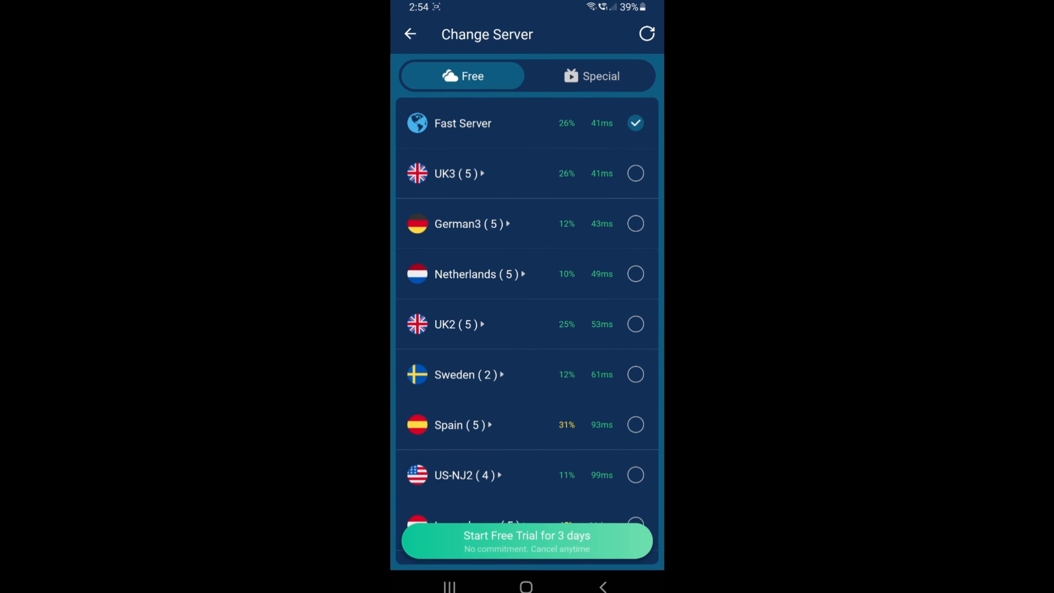
scroll(527, 329, "down", 1)
scroll(528, 329, "down", 2)
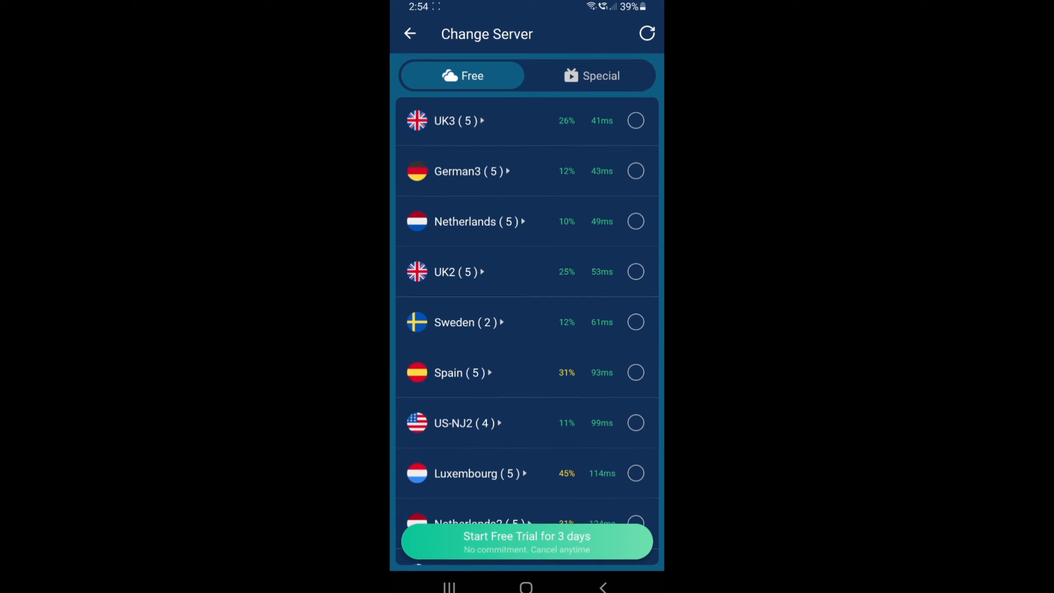
scroll(528, 329, "down", 2)
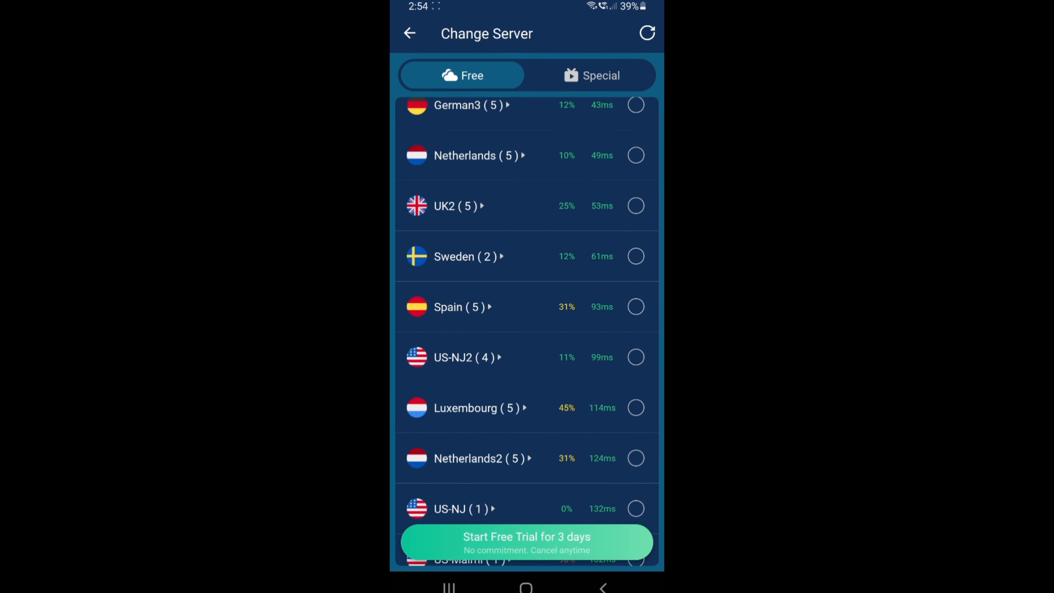
scroll(527, 330, "down", 1)
scroll(527, 330, "down", 1)
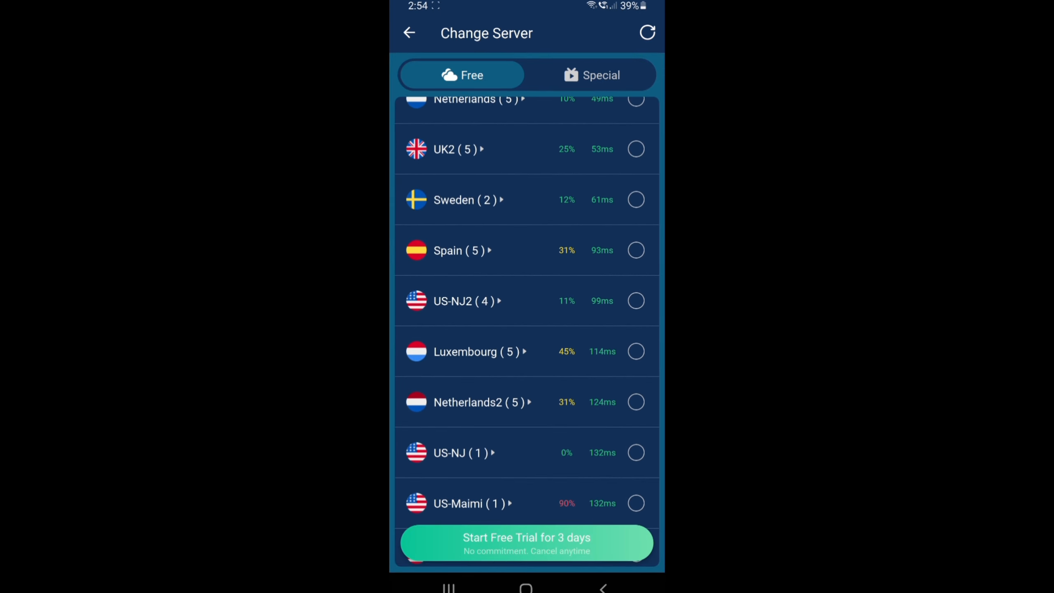
scroll(528, 330, "up", 4)
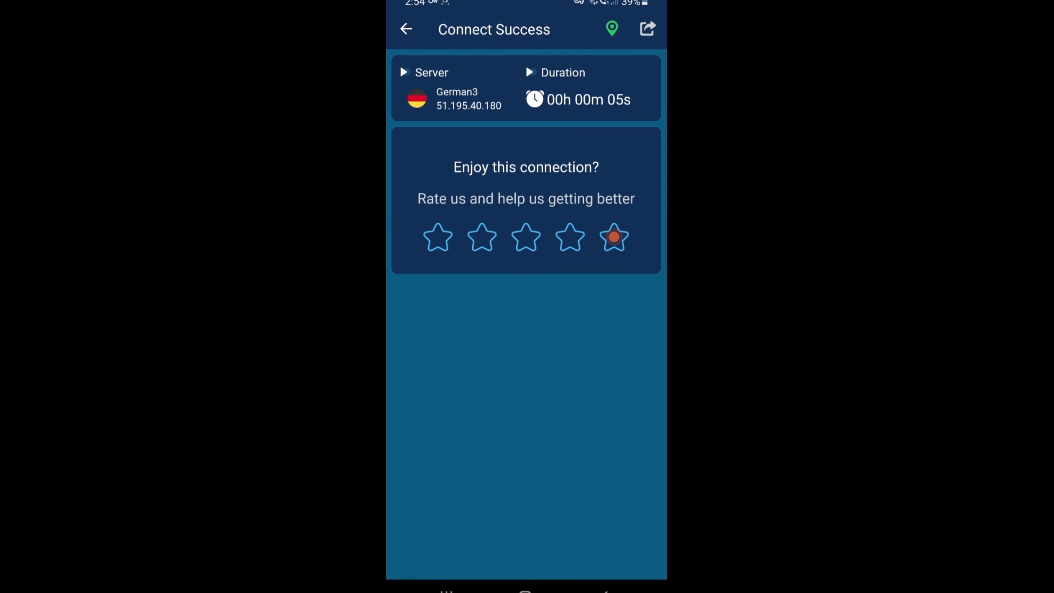
- Exit to the phone's home screen, leaving German3 connected
key("Home")
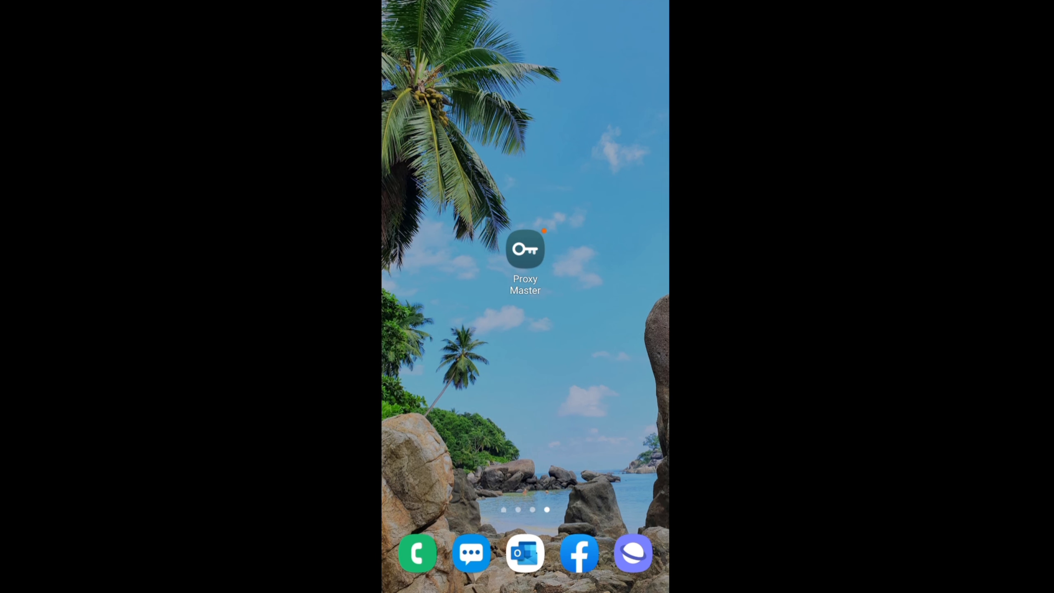
- Relaunch Proxy Master, cancel the disconnect prompt, and bring up the server list
left_click(524, 249)
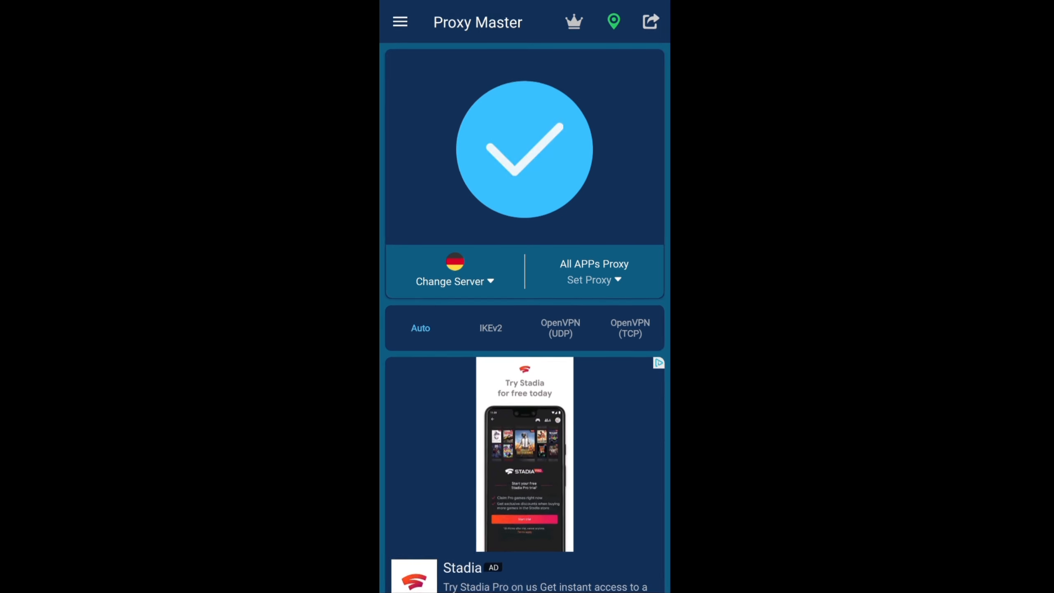
left_click(524, 149)
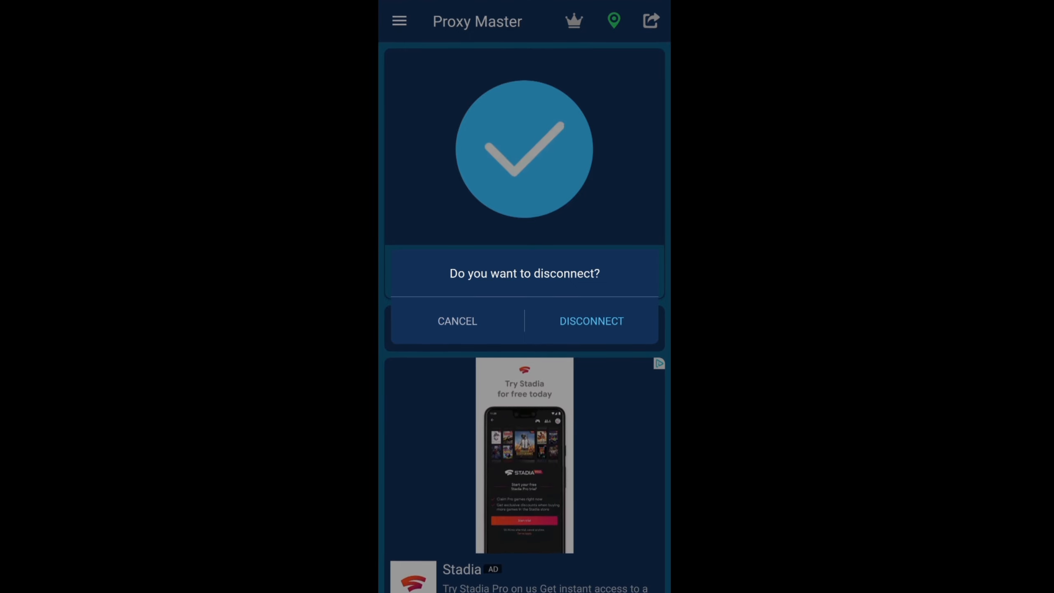
left_click(456, 321)
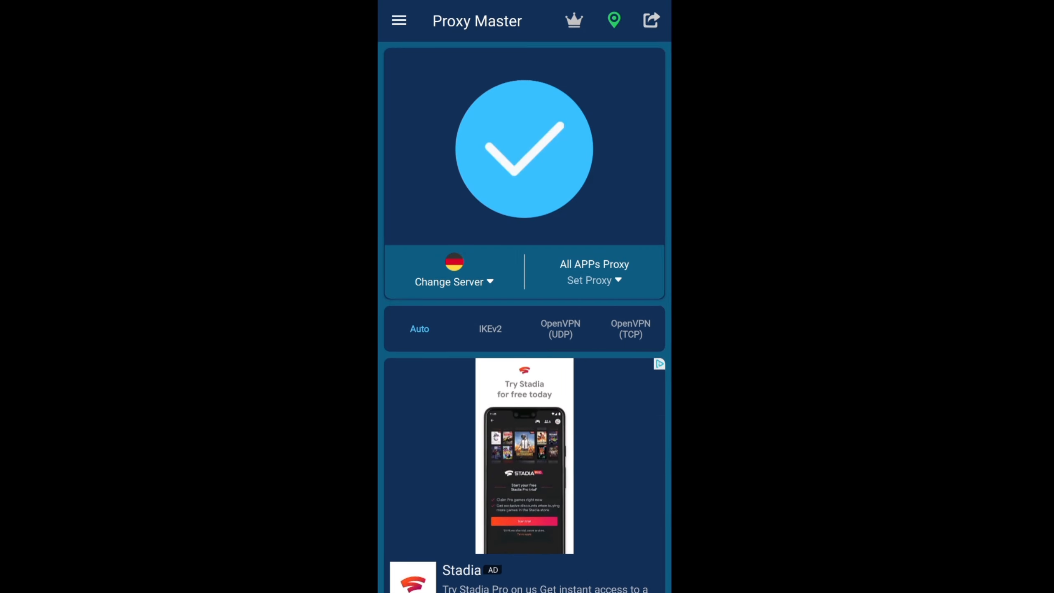
left_click(454, 281)
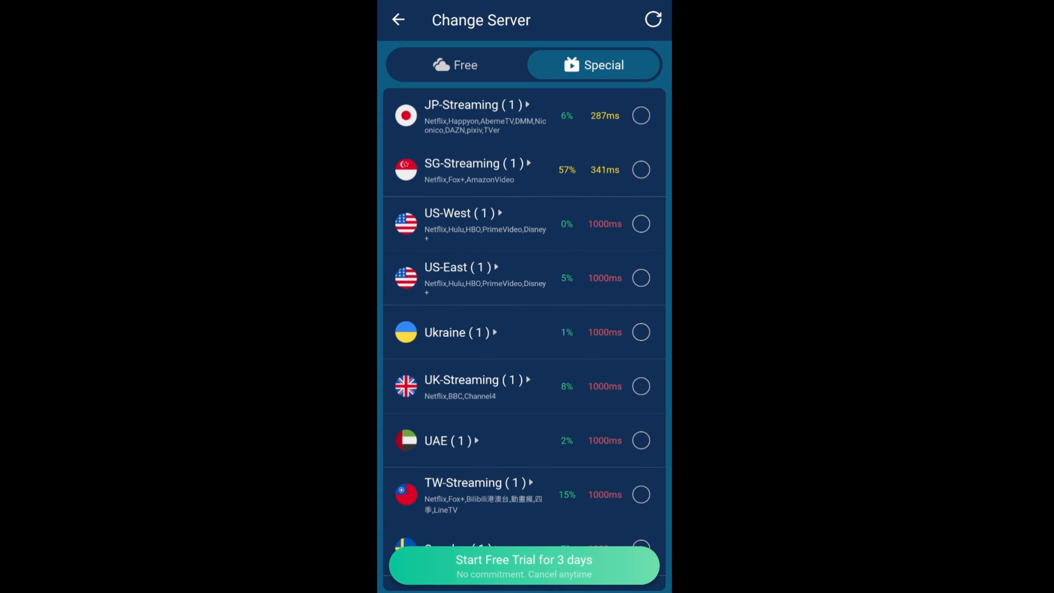
- Refresh the Free servers, reconnect to German3 at 51.75.76.125, and close the ad
left_click(455, 65)
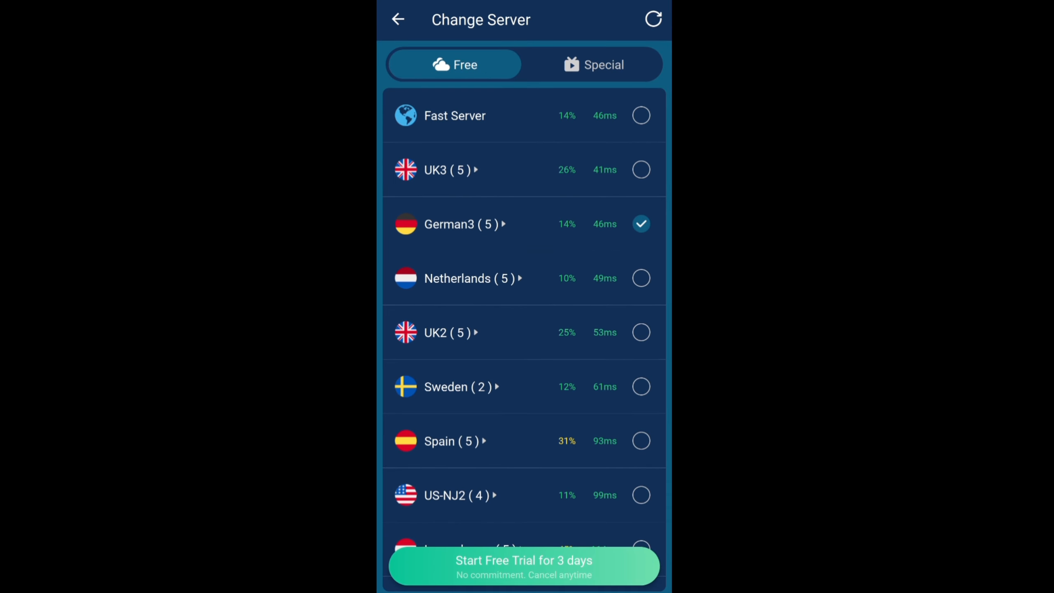
left_click_drag(525, 123, 524, 272)
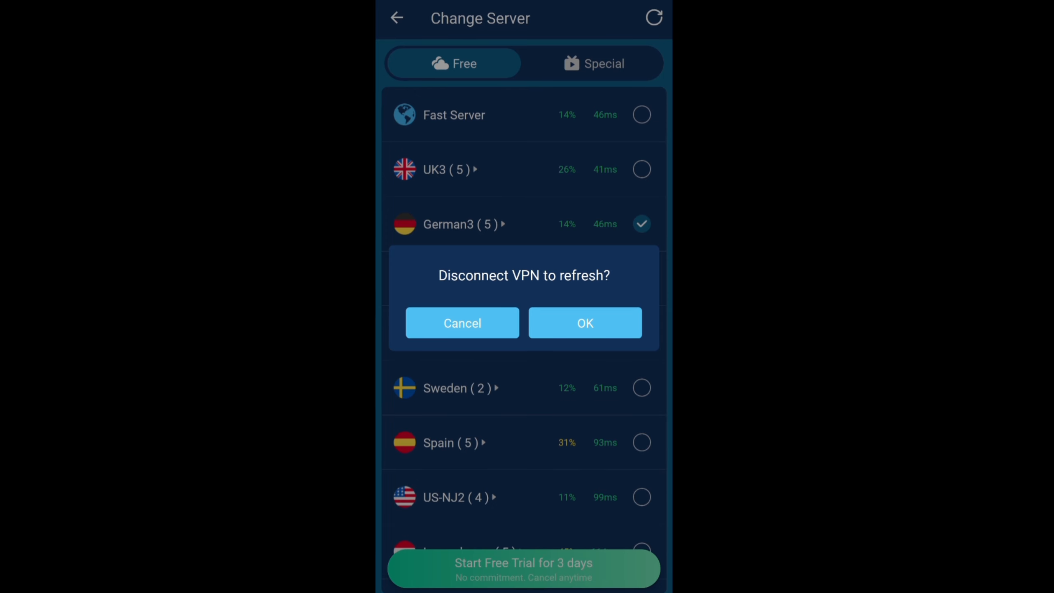
left_click(524, 122)
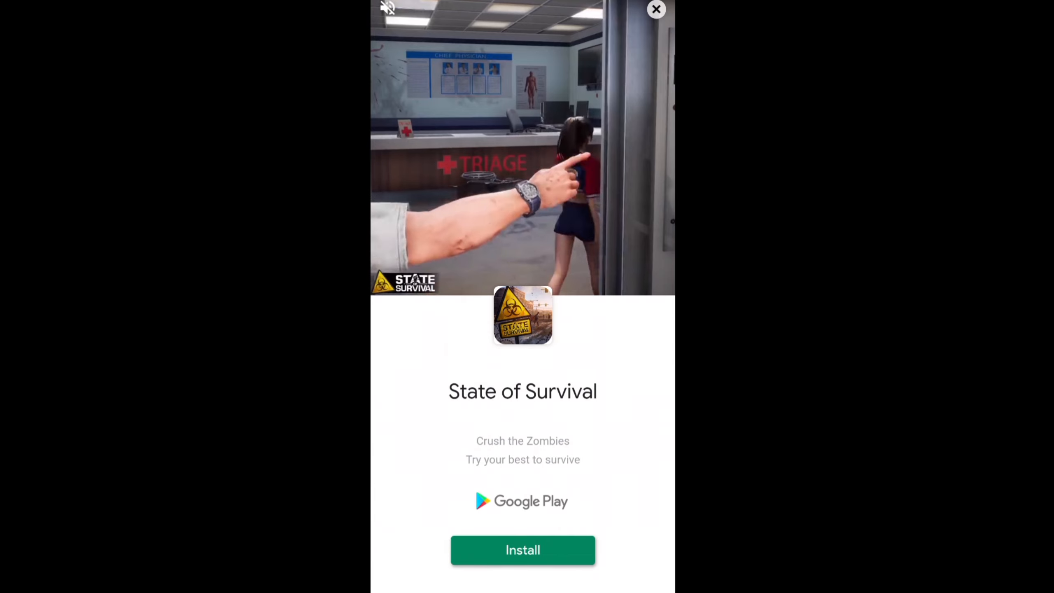
left_click(656, 9)
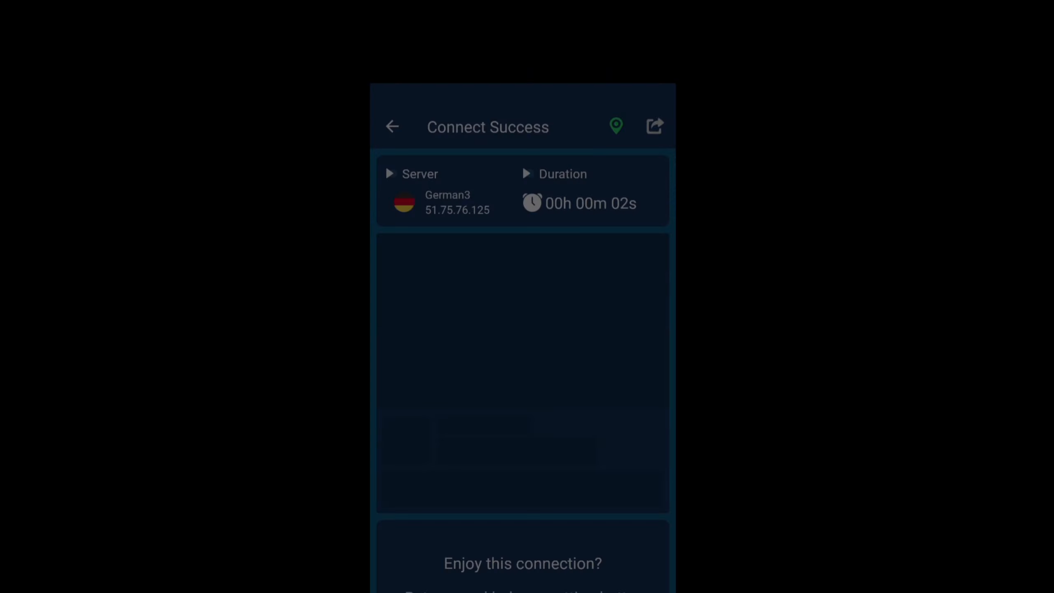